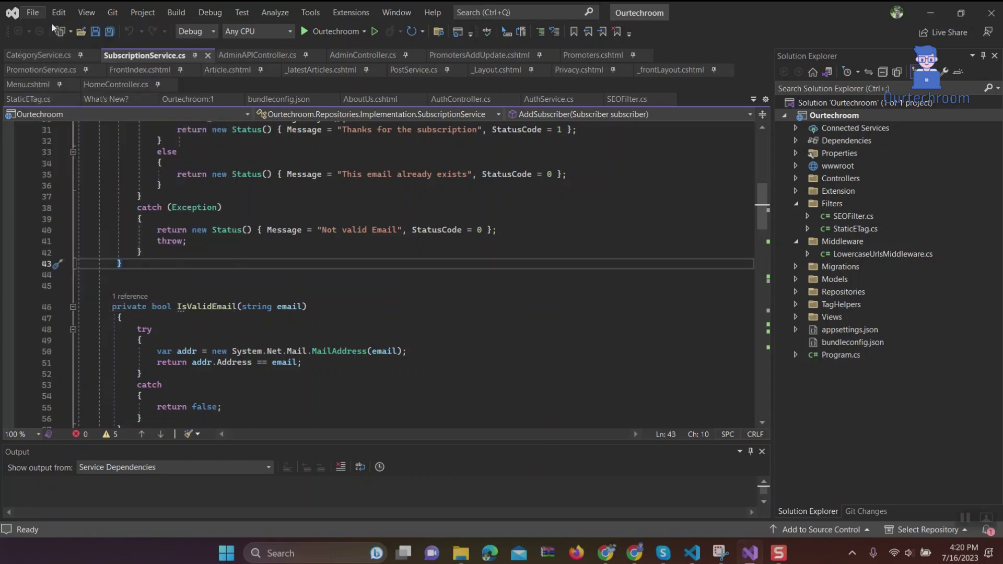
Step: Start a new Console App project and check its default location, C:\Users\ASUS\source\repos
{"action": "left_click", "coordinate": [37, 13]}
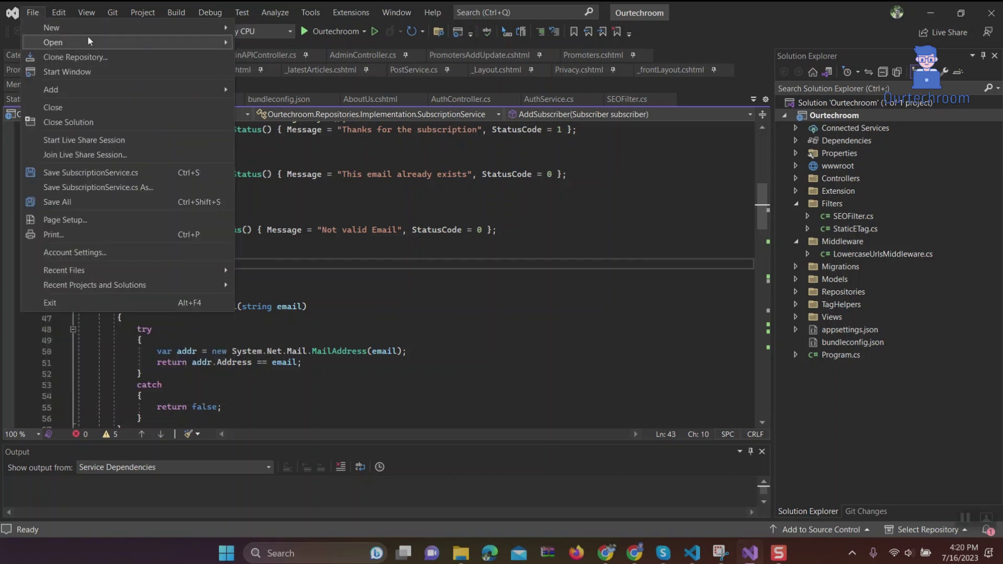
{"action": "mouse_move", "coordinate": [51, 28]}
{"action": "left_click", "coordinate": [296, 31]}
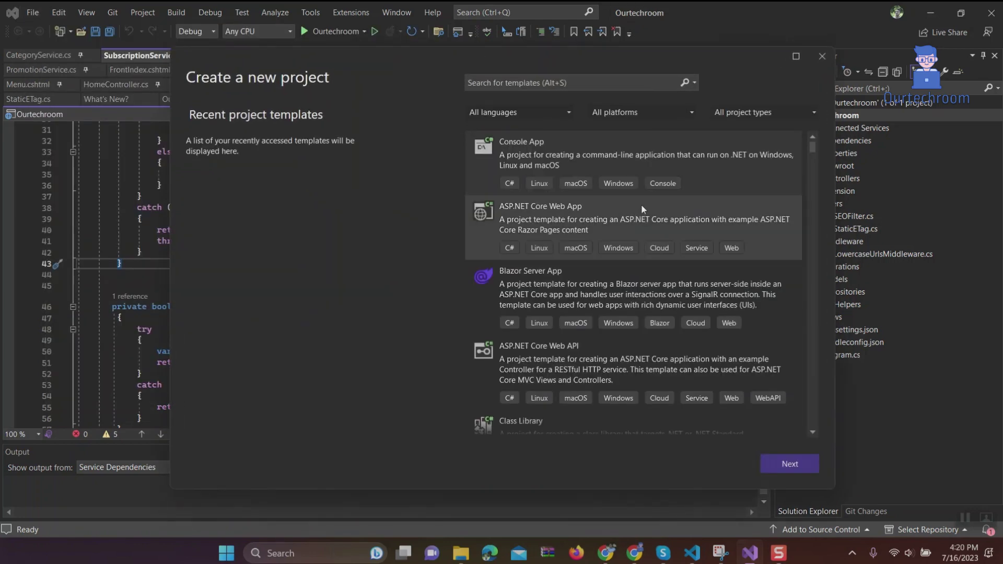
{"action": "double_click", "coordinate": [597, 157]}
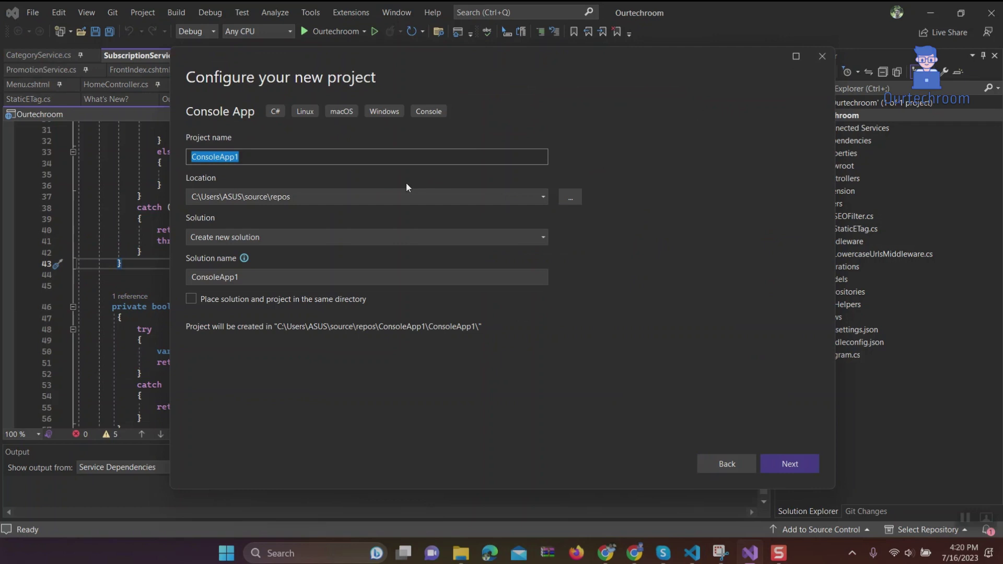
{"action": "left_click", "coordinate": [333, 194]}
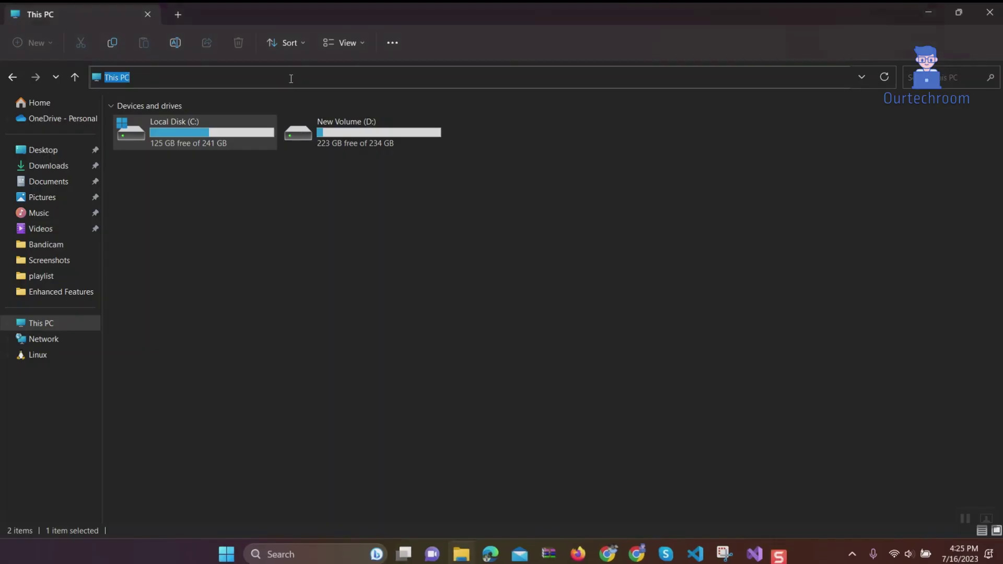
{"action": "type", "text": "%USERPROFILE%\\source\\repos"}
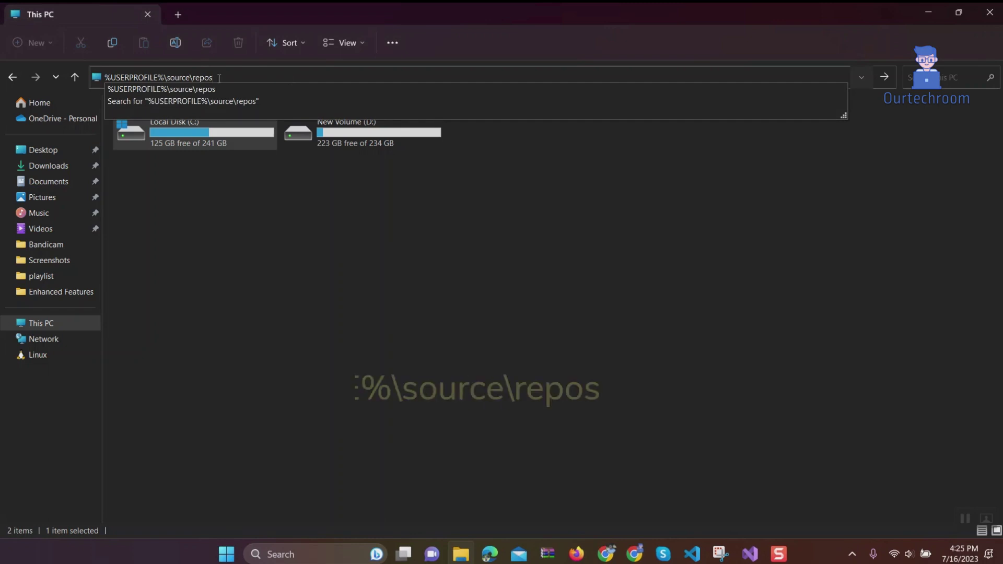
Step: Go to %USERPROFILE%\source\repos in File Explorer to view the existing project folders
{"action": "key", "text": "Return"}
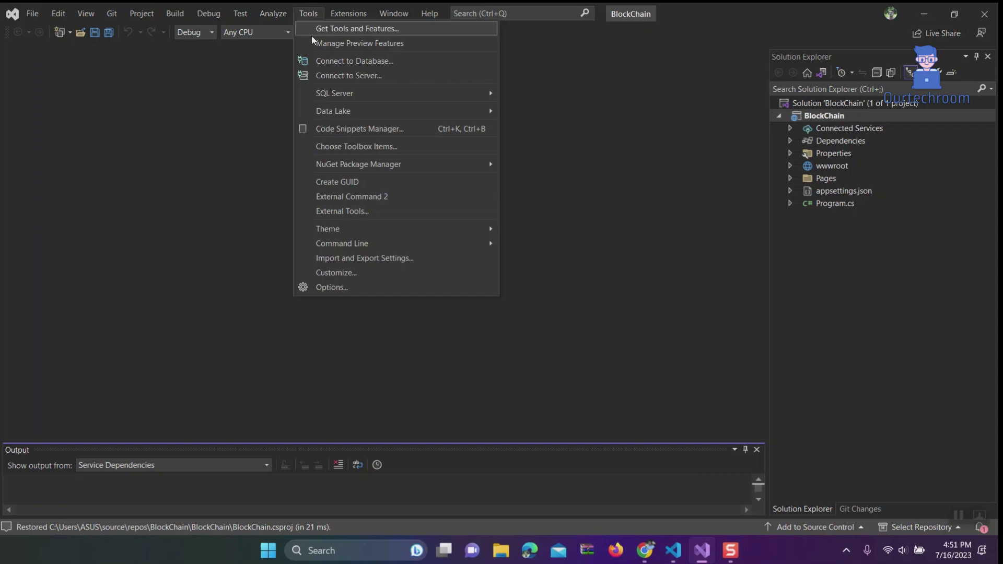
Step: Show the Projects and Solutions > Locations options and highlight the C:\Users\ASUS\source\repos path
{"action": "left_click", "coordinate": [359, 287]}
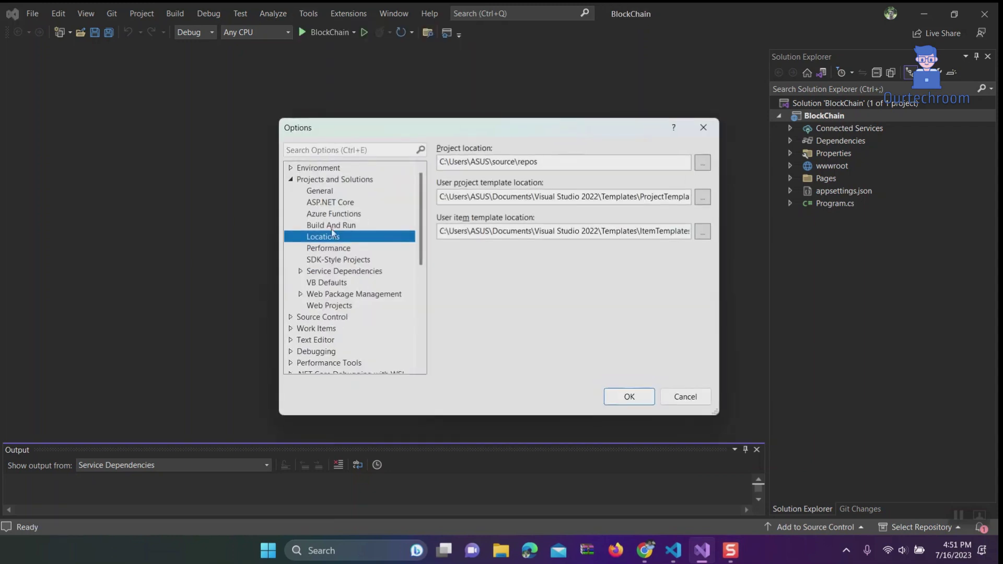
{"action": "left_click", "coordinate": [290, 180]}
{"action": "left_click", "coordinate": [291, 180]}
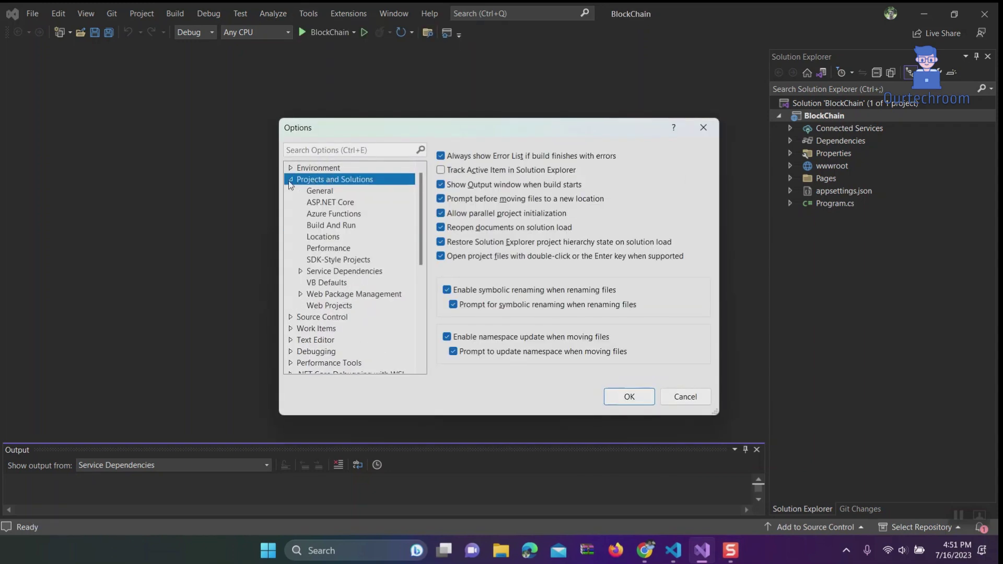
{"action": "left_click", "coordinate": [332, 238]}
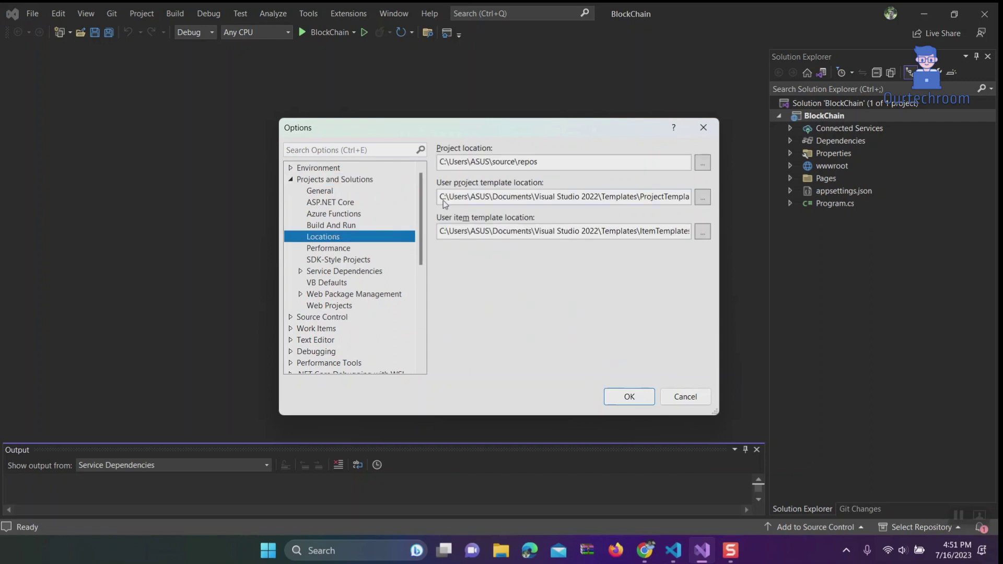
{"action": "left_click_drag", "start_coordinate": [531, 162], "coordinate": [439, 161]}
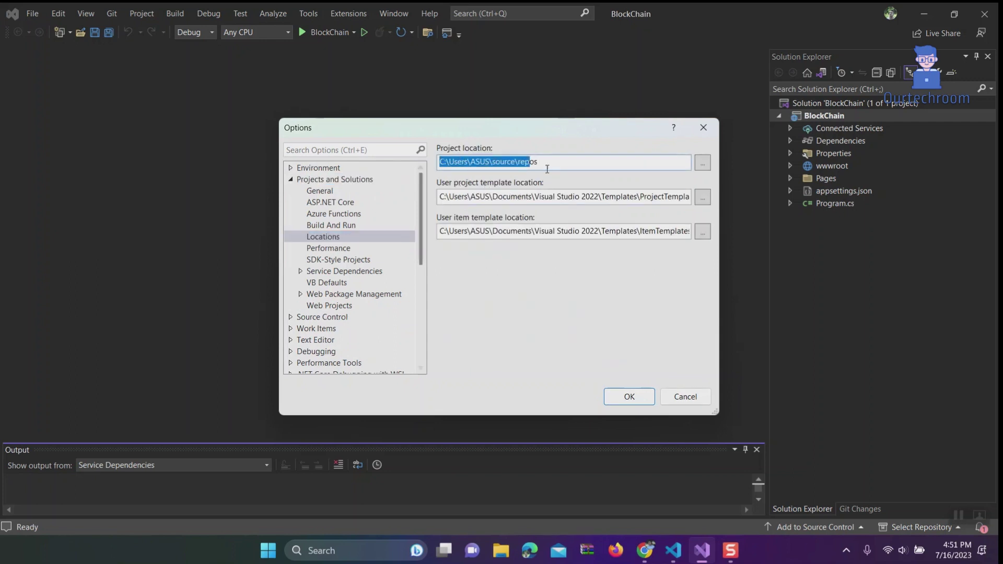
Step: Browse to drive D: for the project location and create a new folder there
{"action": "left_click", "coordinate": [702, 163]}
{"action": "scroll", "coordinate": [327, 340], "scroll_direction": "down", "scroll_amount": 1}
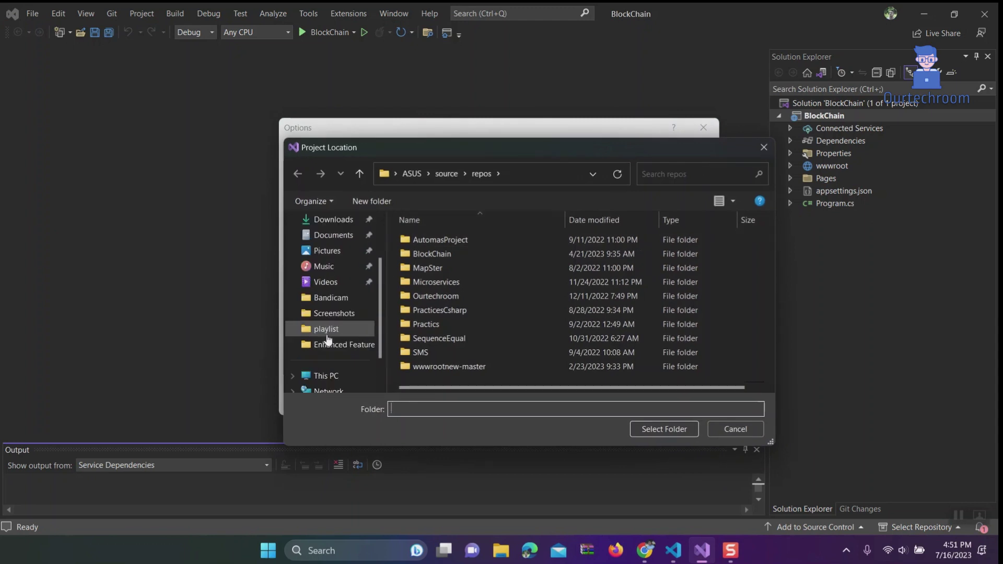
{"action": "left_click", "coordinate": [327, 375]}
{"action": "double_click", "coordinate": [592, 251]}
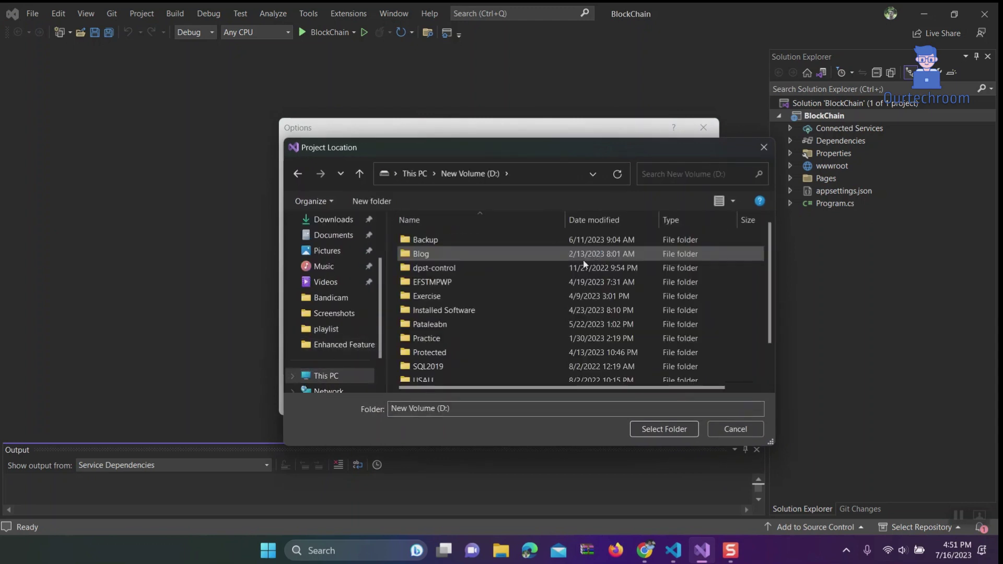
{"action": "right_click", "coordinate": [749, 306]}
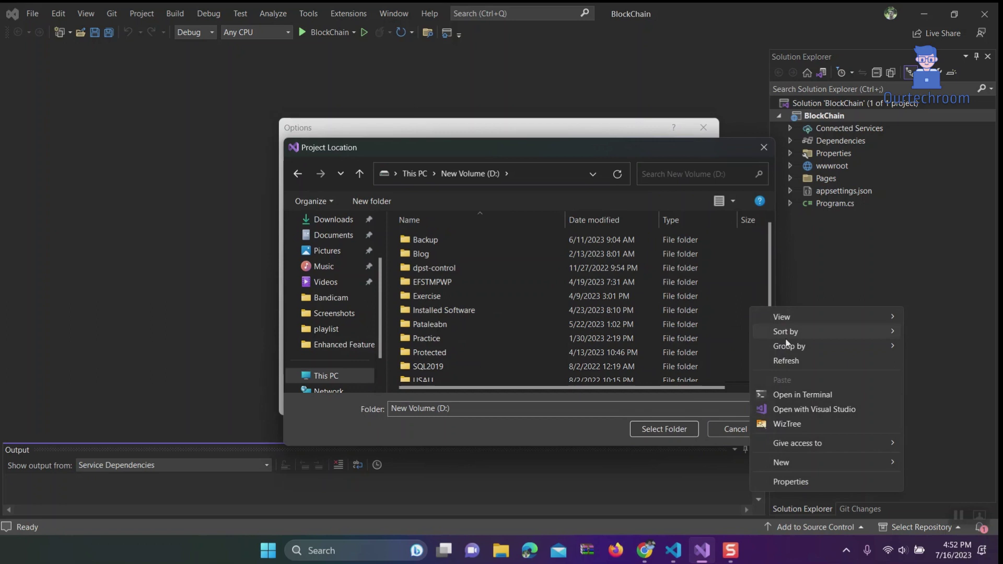
{"action": "left_click", "coordinate": [789, 461]}
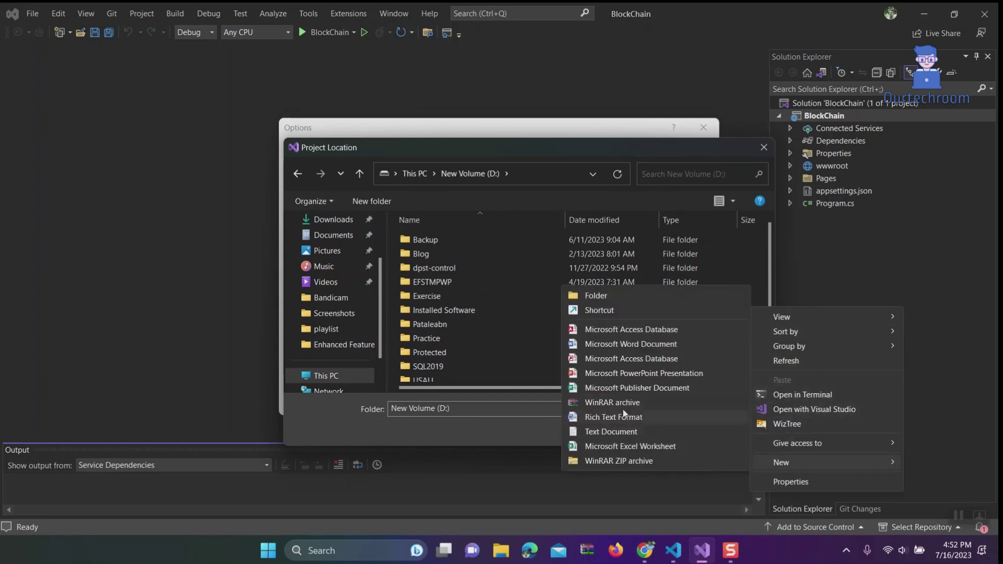
{"action": "left_click", "coordinate": [587, 296]}
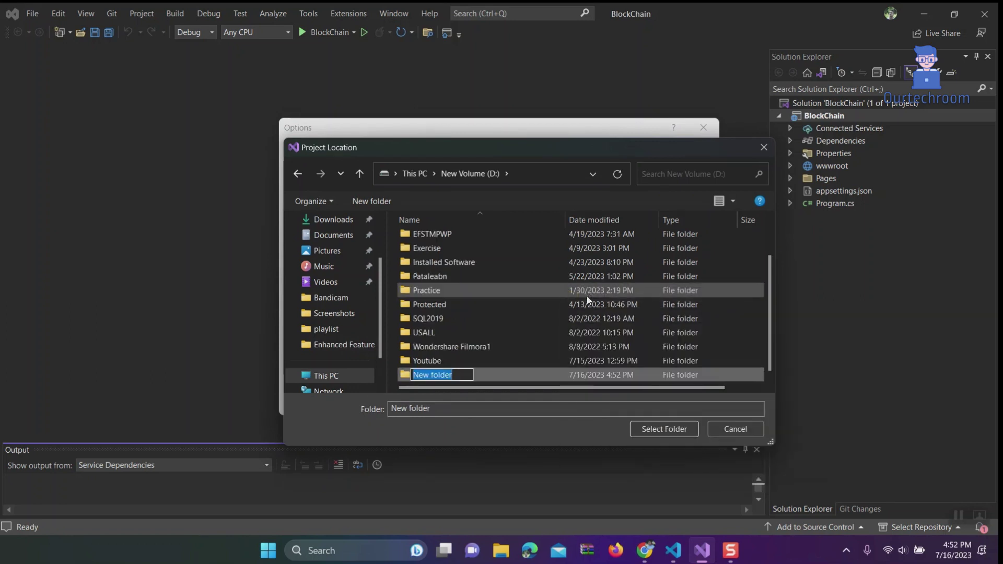
{"action": "type", "text": "P"}
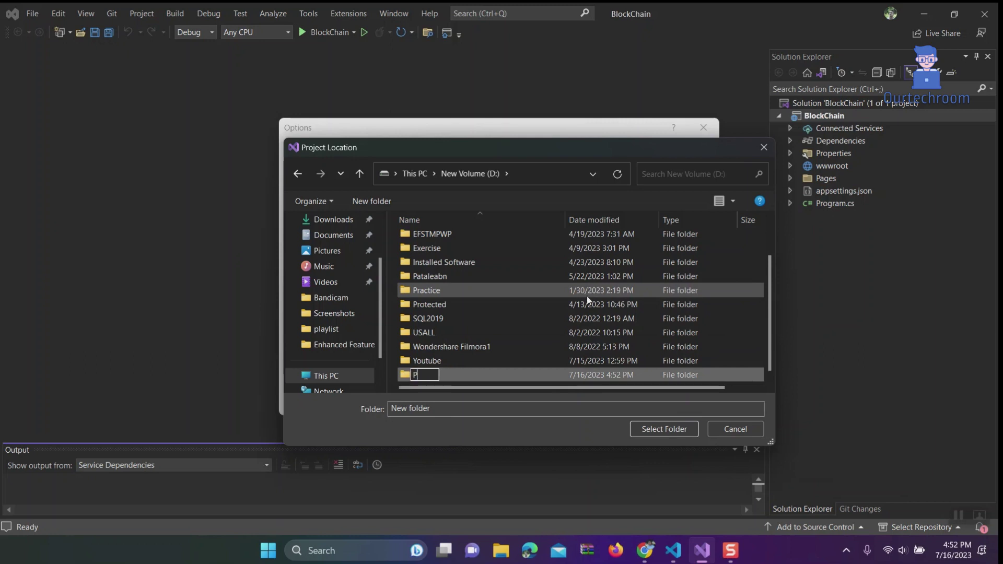
{"action": "type", "text": "rojects"}
Step: Name the folder Projects and save D:\Projects\ as the default project location
{"action": "left_click", "coordinate": [525, 377]}
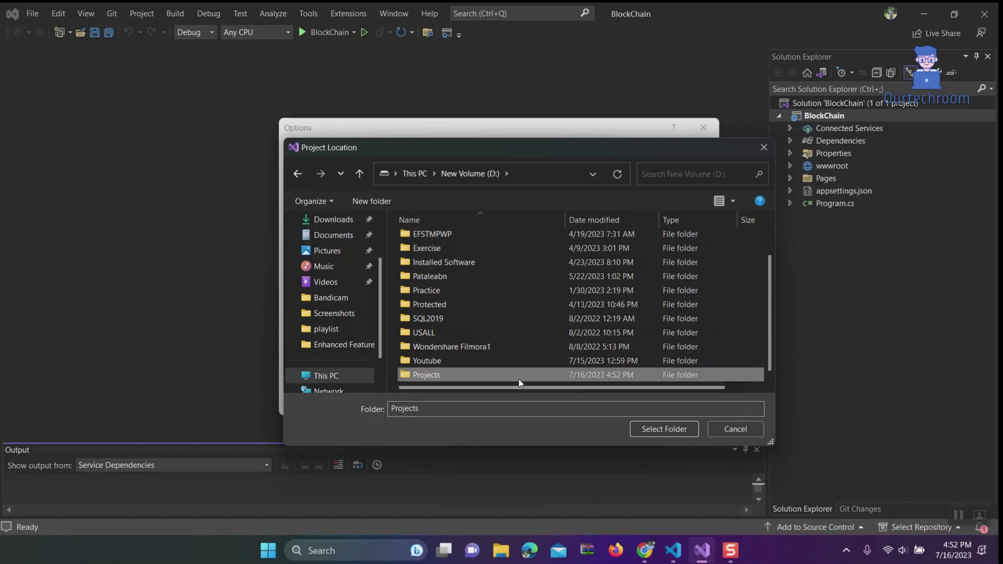
{"action": "left_click", "coordinate": [655, 430]}
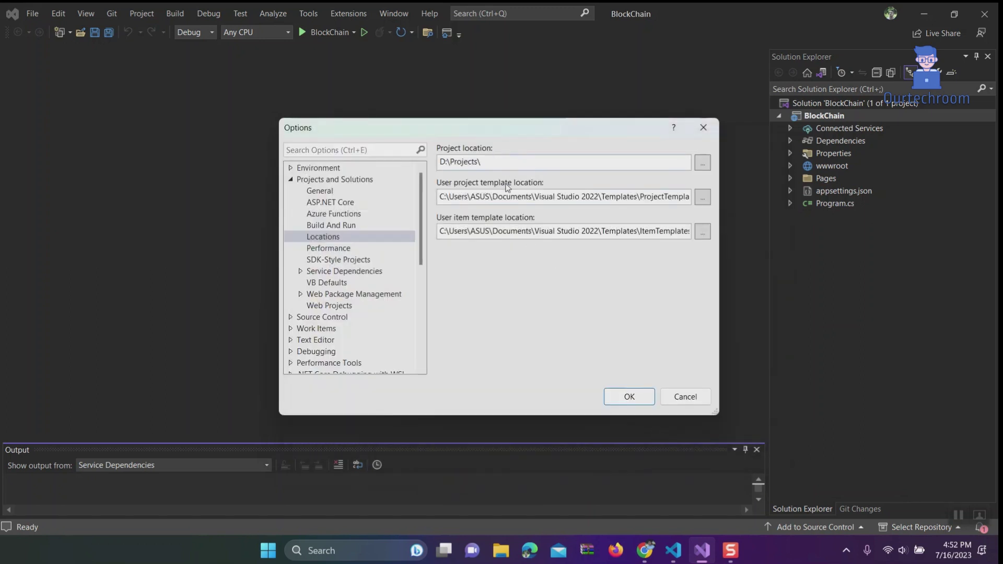
{"action": "left_click", "coordinate": [628, 396]}
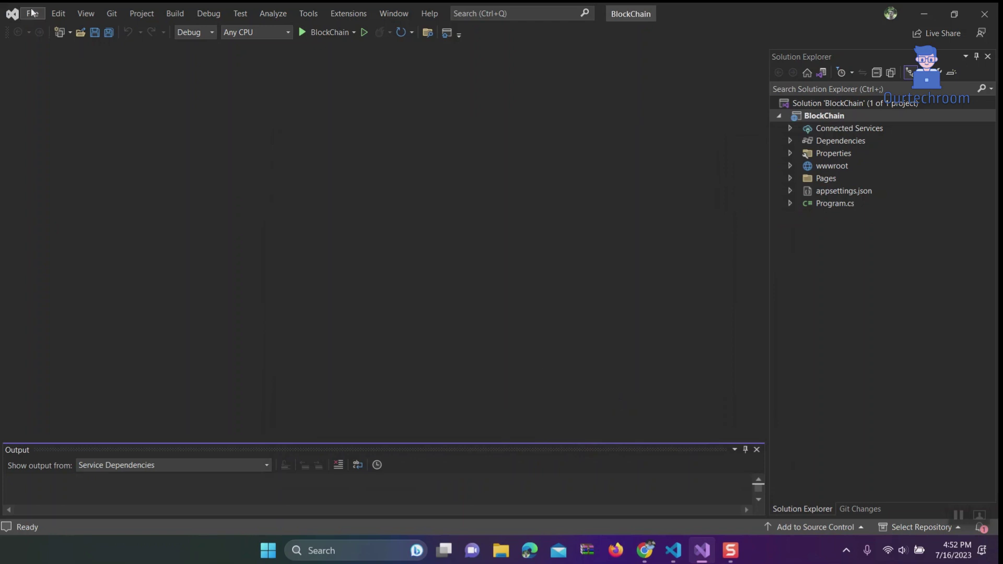
Step: Start a new Console App, confirm its location reads D:\Projects, and move past configuration
{"action": "left_click", "coordinate": [33, 13]}
{"action": "mouse_move", "coordinate": [51, 28]}
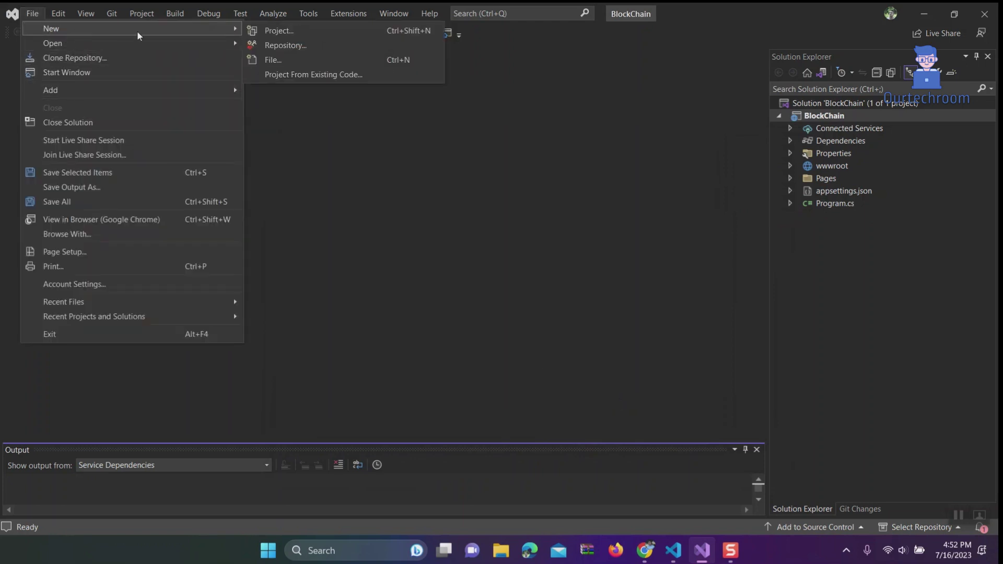
{"action": "left_click", "coordinate": [291, 30]}
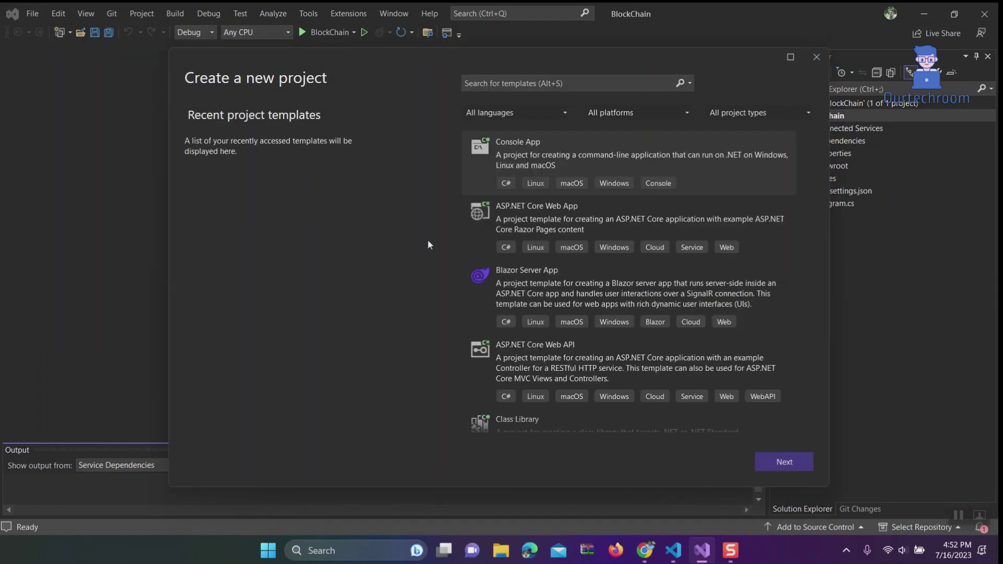
{"action": "double_click", "coordinate": [545, 148]}
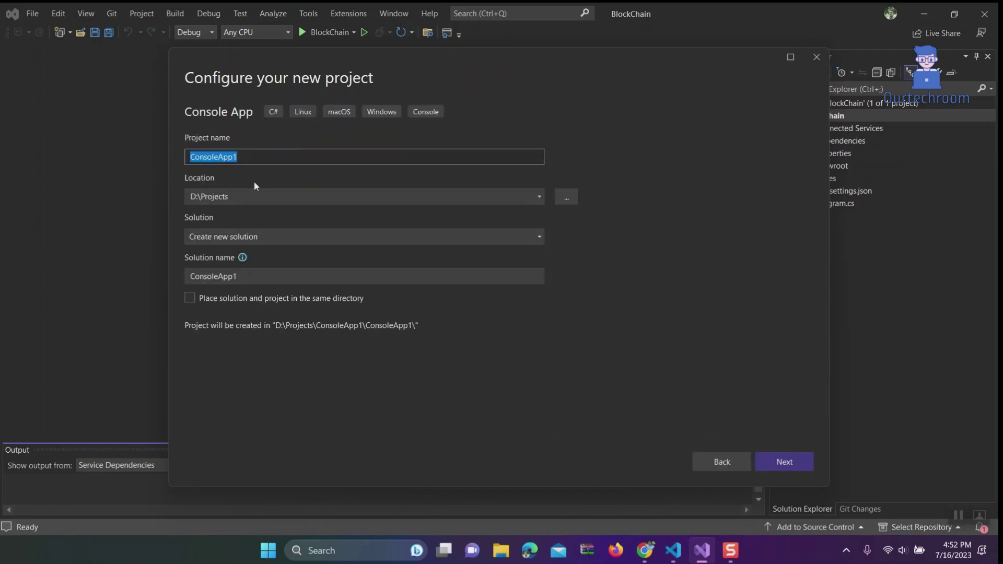
{"action": "left_click", "coordinate": [253, 197]}
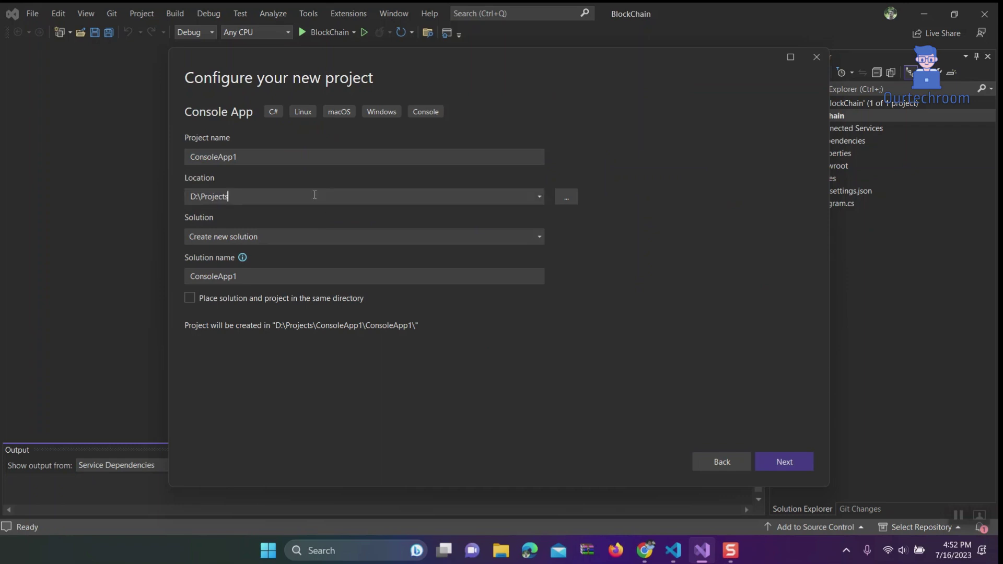
{"action": "left_click", "coordinate": [784, 462]}
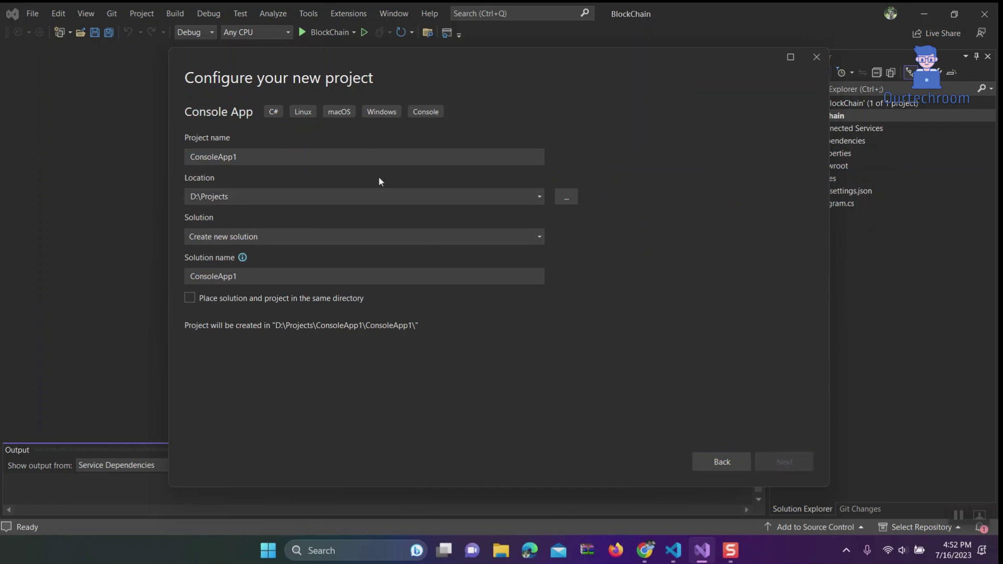